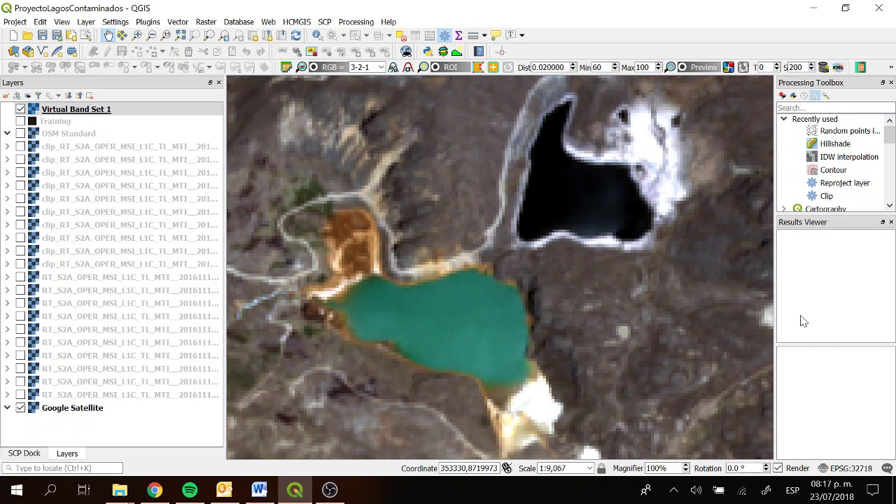
# Step: Pan the RGB 3-2-1 composite south and back to frame both lagoons and the pale tailings
pyautogui.moveTo(580, 297); pyautogui.dragTo(562, 195)
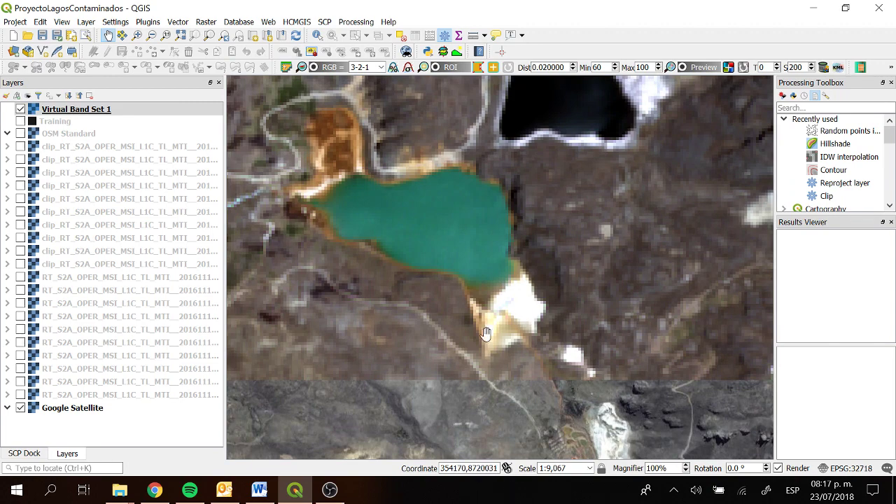
pyautogui.moveTo(601, 192); pyautogui.dragTo(578, 264)
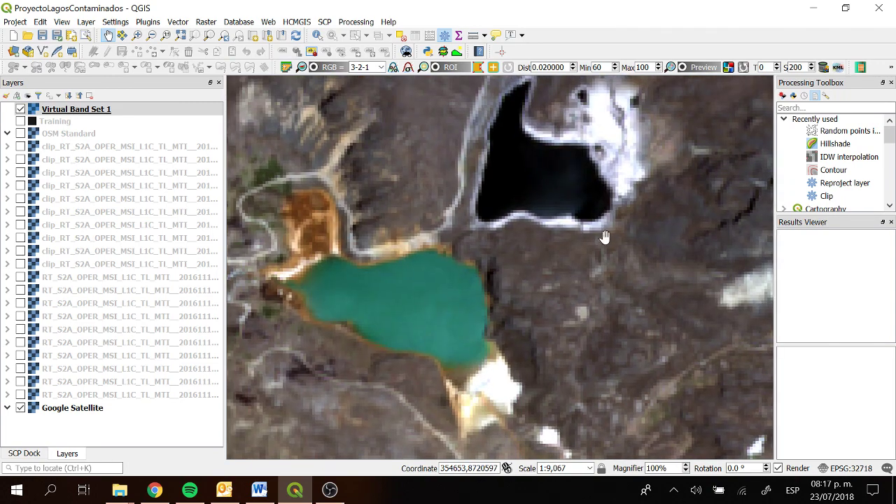
# Step: Turn off Virtual Band Set 1 and pan the Google Satellite view to centre the green and dark lakes
pyautogui.click(133, 110)
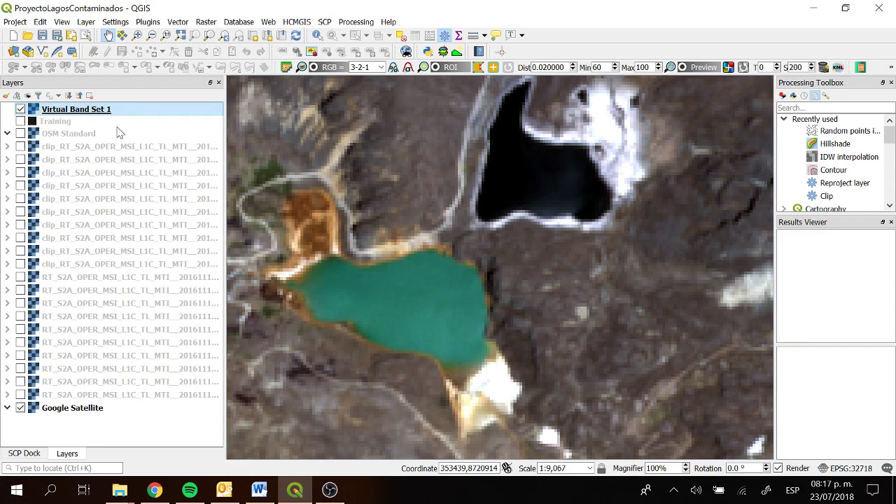
pyautogui.click(20, 110)
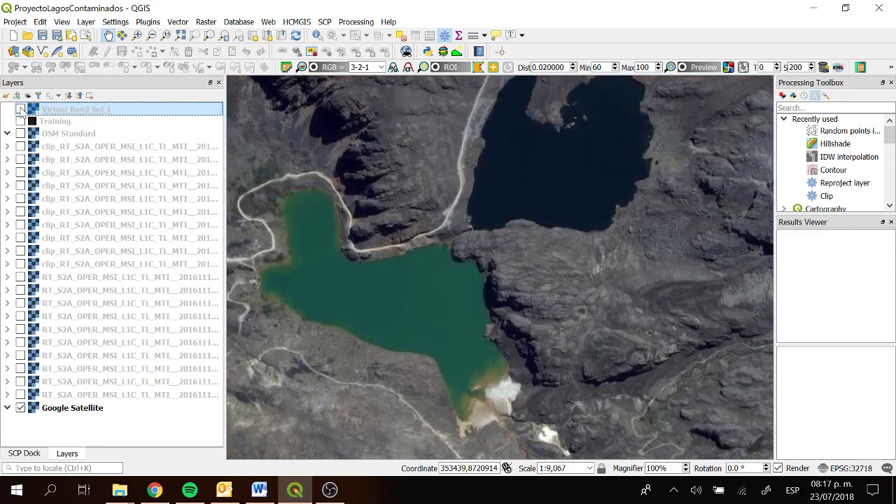
pyautogui.moveTo(448, 316); pyautogui.dragTo(442, 222)
pyautogui.moveTo(607, 271); pyautogui.dragTo(517, 230)
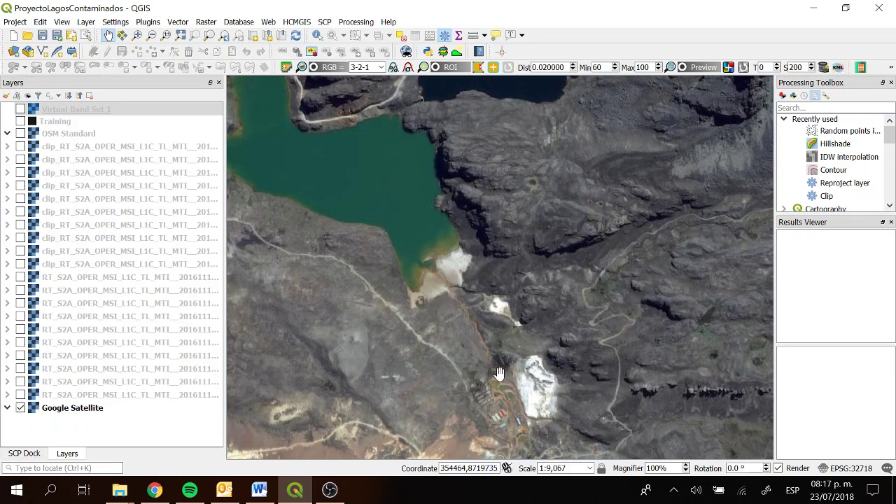
pyautogui.moveTo(524, 283); pyautogui.dragTo(524, 357)
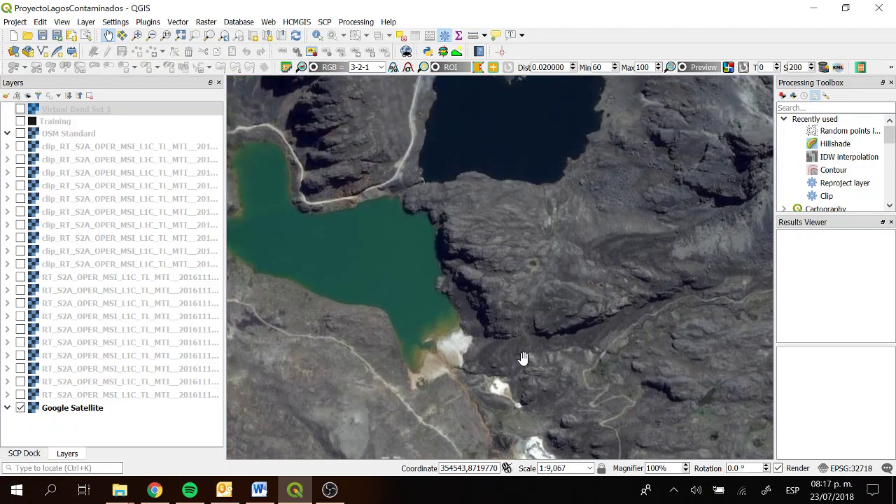
pyautogui.moveTo(544, 265); pyautogui.dragTo(562, 330)
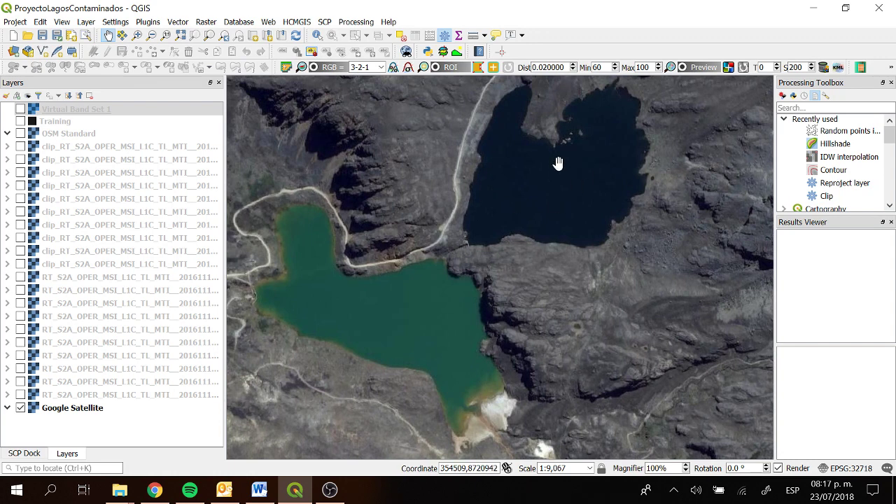
pyautogui.moveTo(504, 259); pyautogui.dragTo(553, 258)
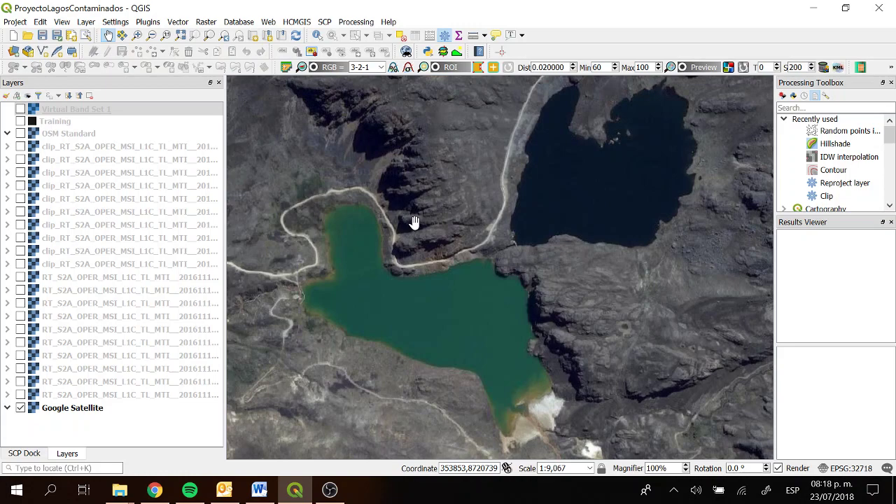
# Step: Show the Virtual Band Set 1 composite again and hide the Google Satellite basemap
pyautogui.click(28, 110)
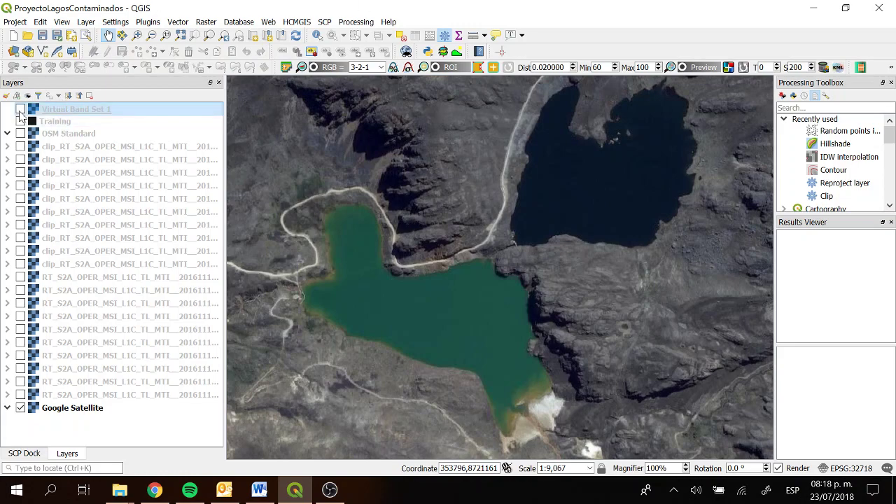
pyautogui.click(21, 110)
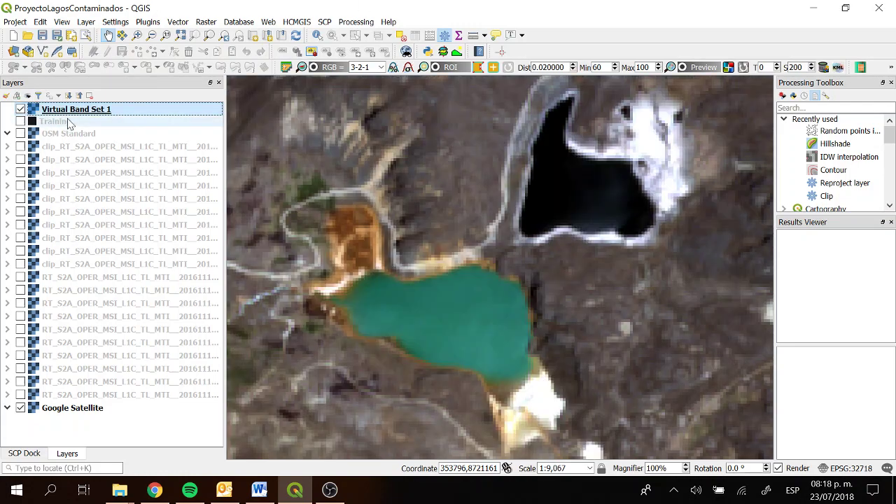
pyautogui.click(21, 408)
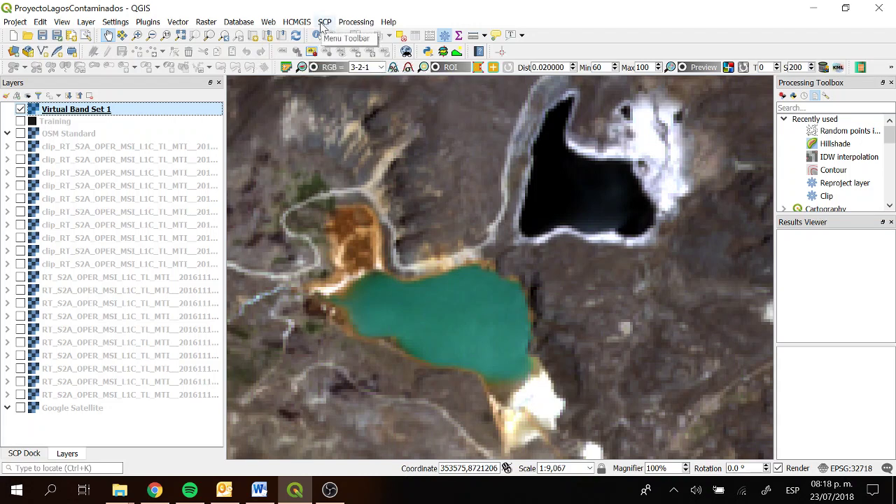
# Step: Search the plugin manager for 'semi' to confirm Semi-Automatic Classification Plugin 6.2.2 is installed
pyautogui.click(148, 22)
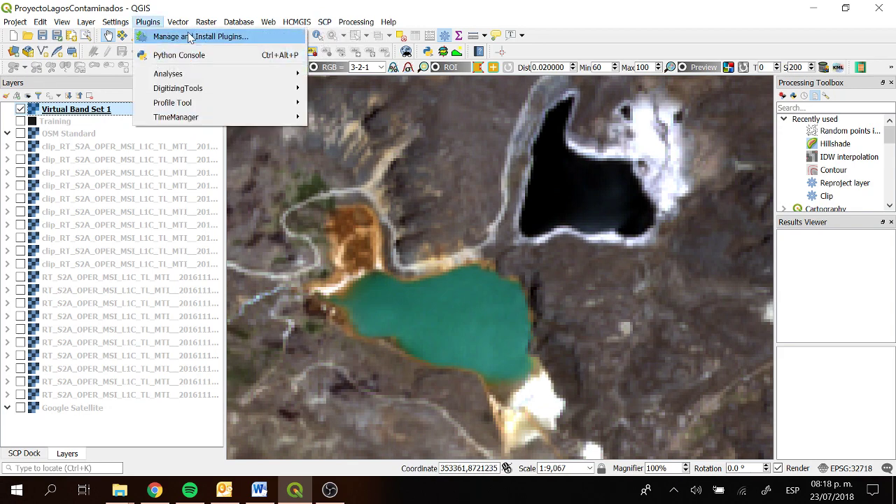
pyautogui.click(189, 37)
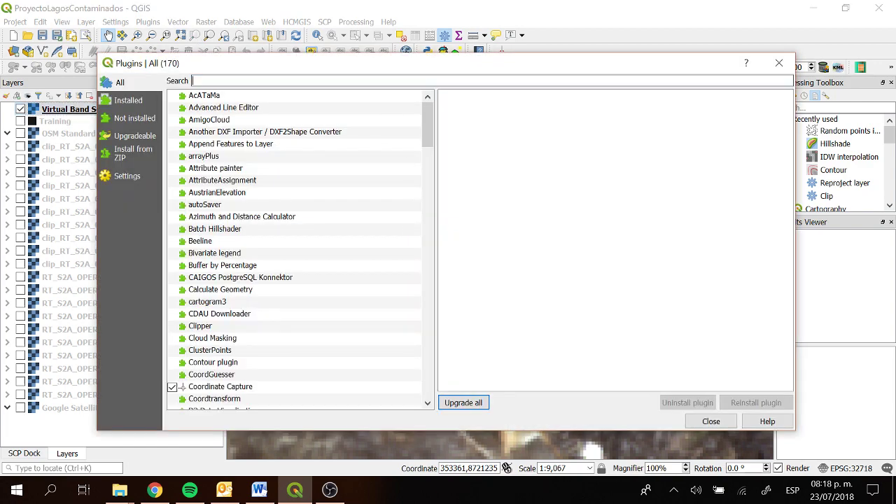
pyautogui.write('semi')
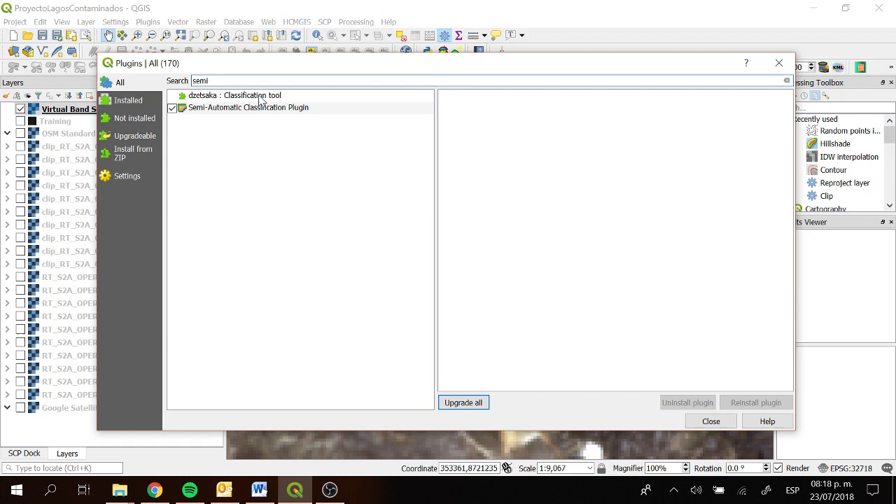
pyautogui.click(238, 110)
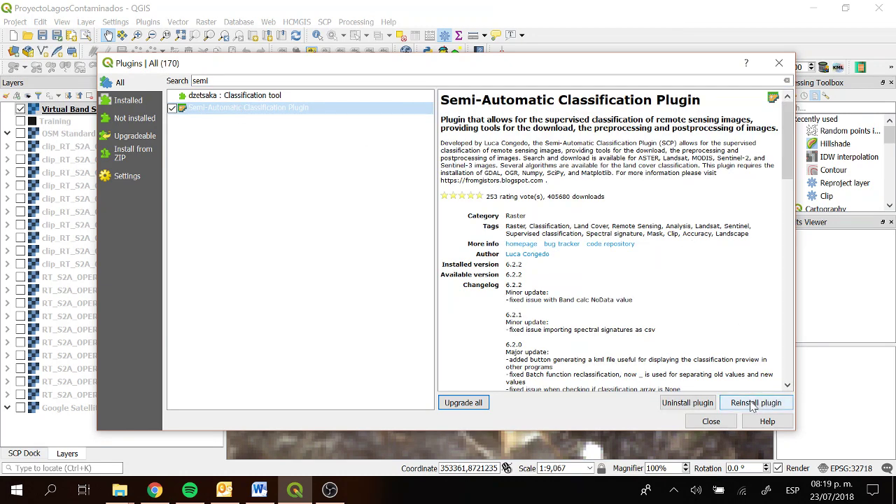
pyautogui.click(716, 425)
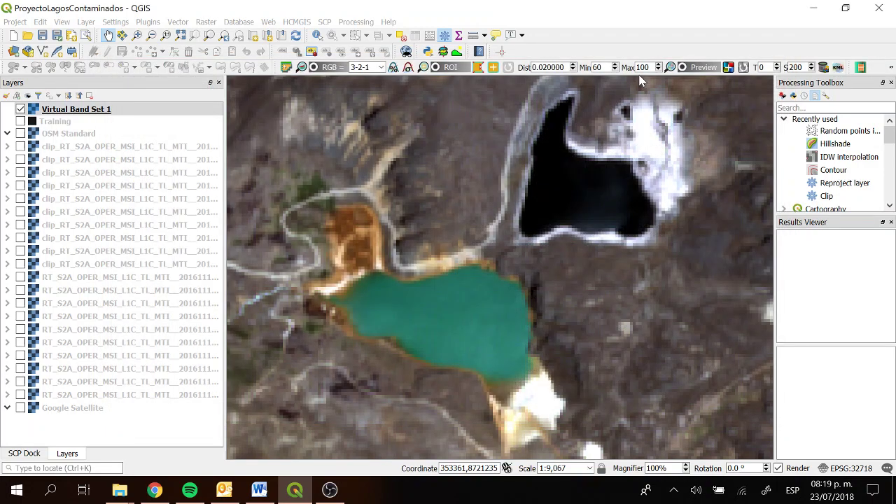
# Step: Open the Semi-Automatic Classification Plugin window and enlarge it to show more bands
pyautogui.click(325, 22)
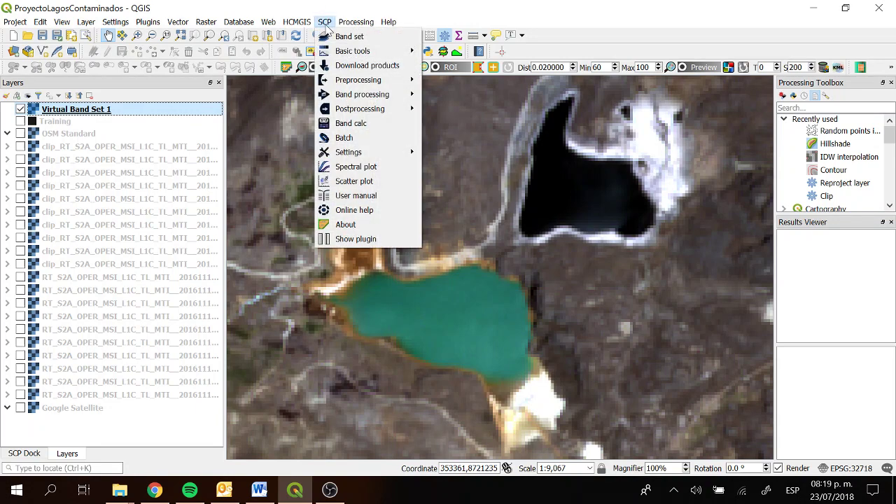
pyautogui.click(365, 240)
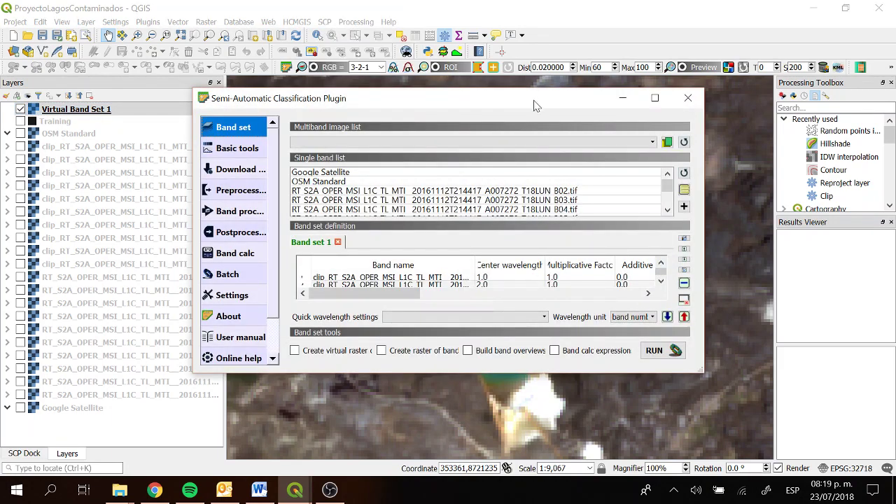
pyautogui.moveTo(534, 105); pyautogui.dragTo(503, 48)
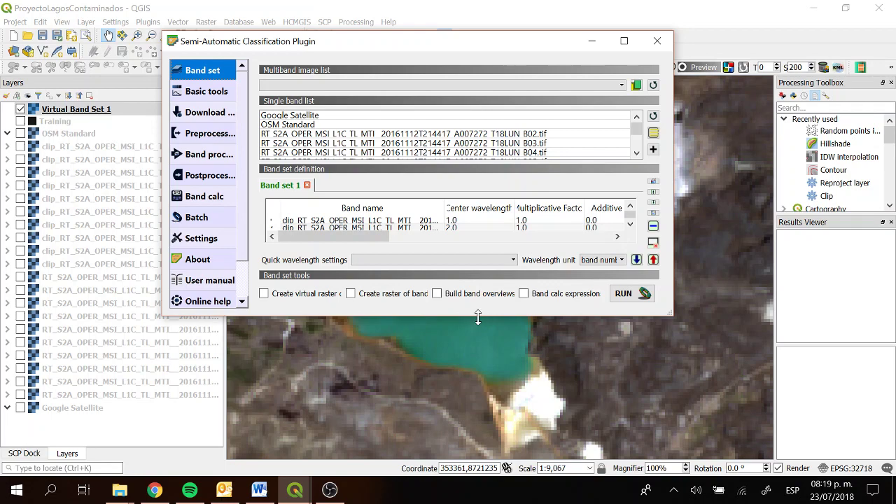
pyautogui.moveTo(479, 316); pyautogui.dragTo(480, 461)
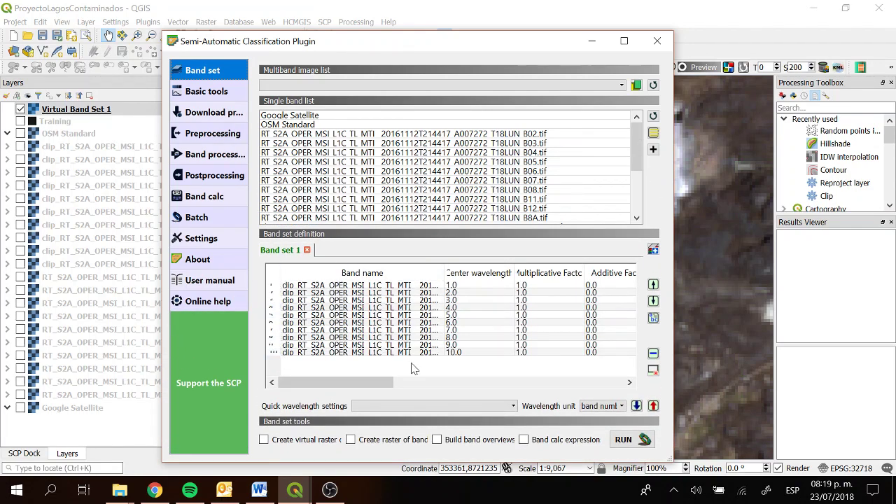
# Step: Apply Sentinel-2 centre wavelengths to Band set 1's ten clipped bands and widen the Band name column
pyautogui.click(363, 409)
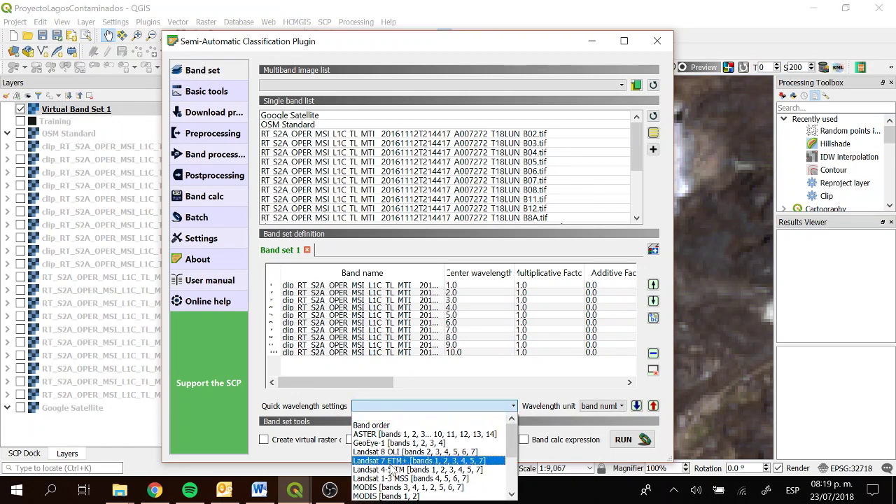
pyautogui.scroll(-2, 399, 480)
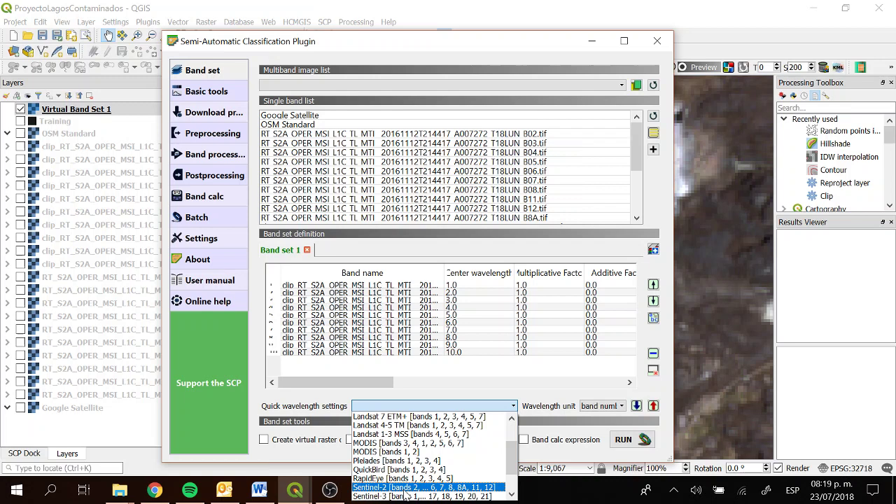
pyautogui.click(407, 488)
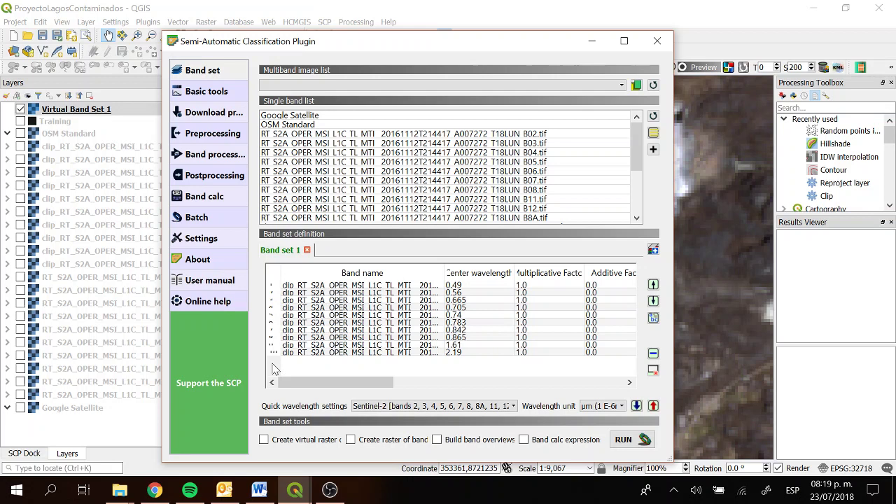
pyautogui.moveTo(446, 274); pyautogui.dragTo(601, 276)
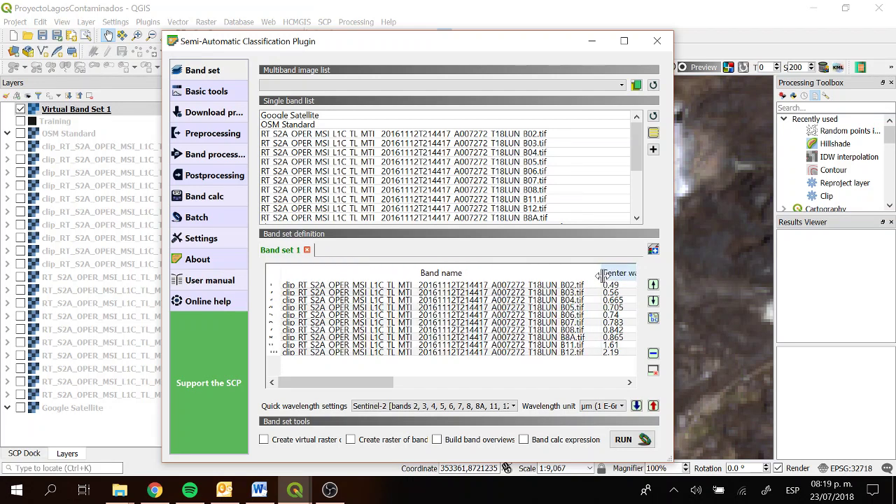
# Step: Close the SCP window, change the RGB combination from 3-2-1 to 7-3-2, and recentre on the lagoons
pyautogui.click(657, 42)
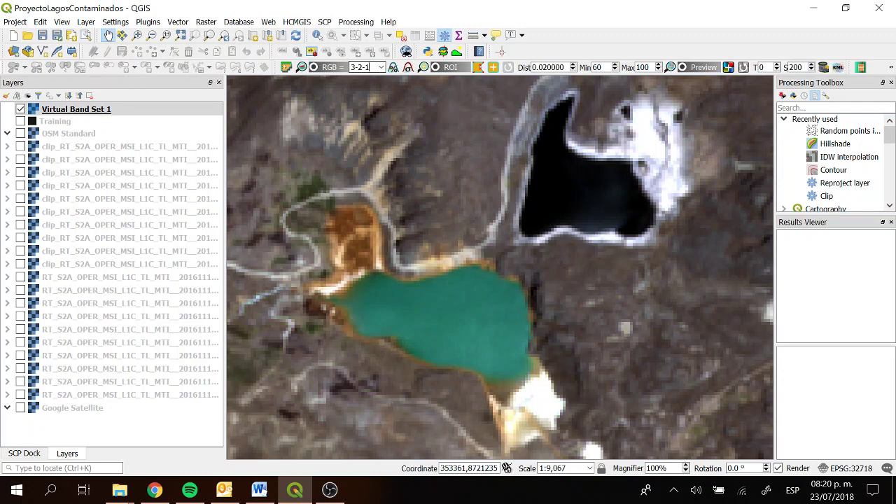
pyautogui.click(360, 67)
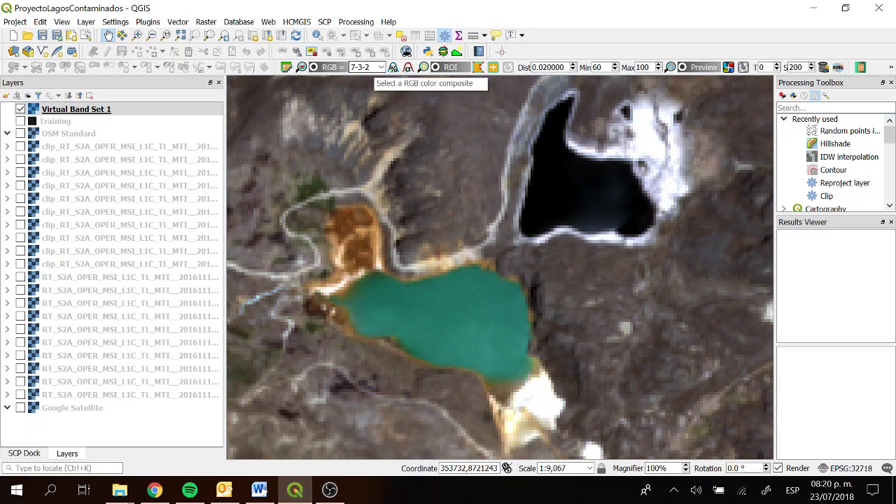
pyautogui.click(370, 67)
pyautogui.press('Return')
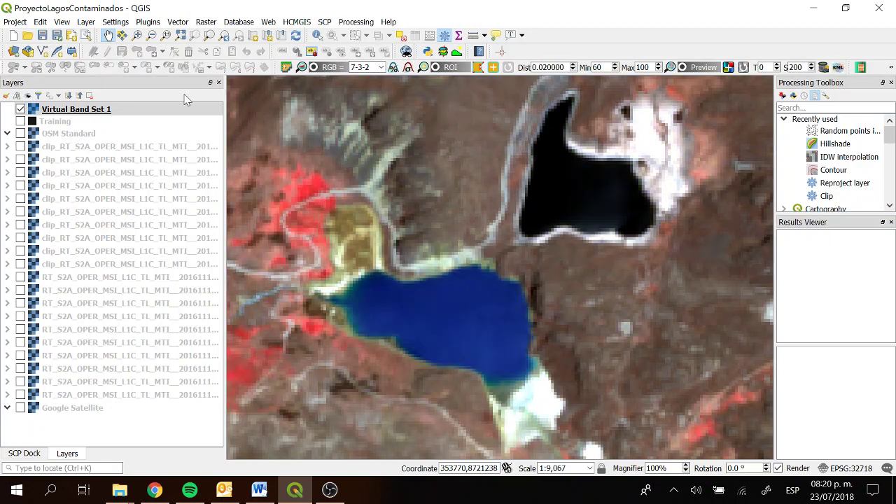
pyautogui.moveTo(386, 231); pyautogui.dragTo(413, 219)
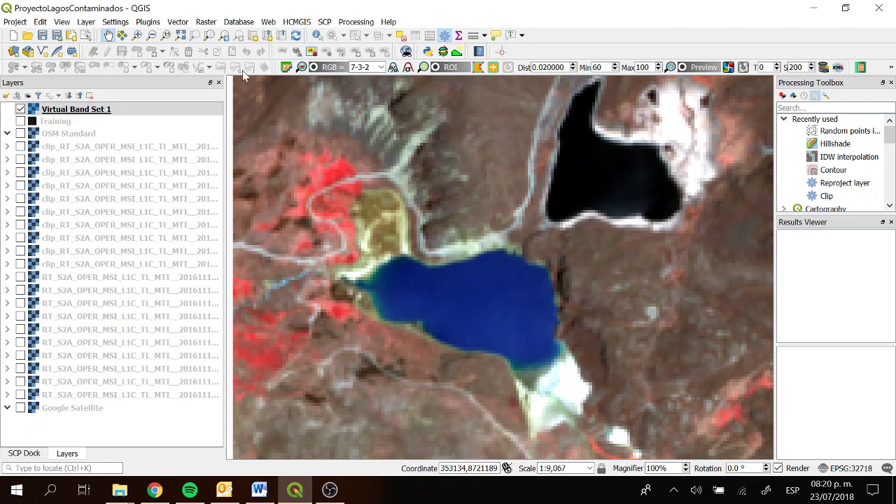
pyautogui.click(324, 22)
pyautogui.moveTo(366, 25)
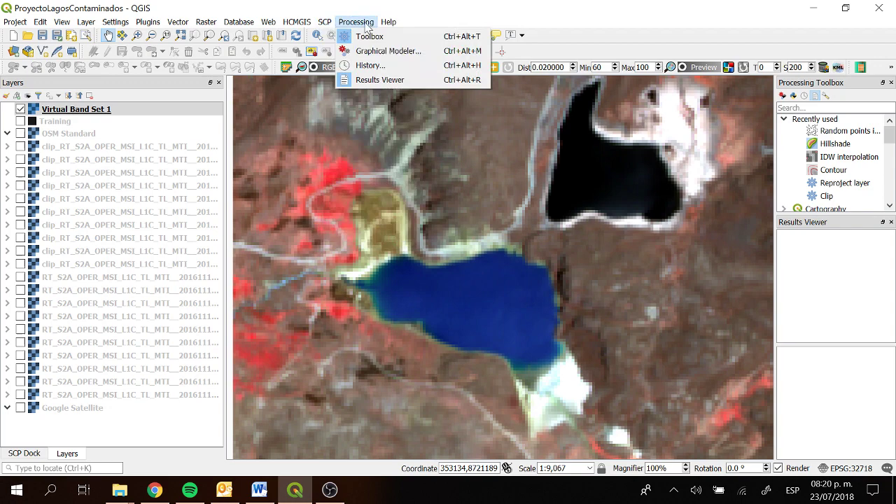
pyautogui.moveTo(324, 21)
pyautogui.click(323, 42)
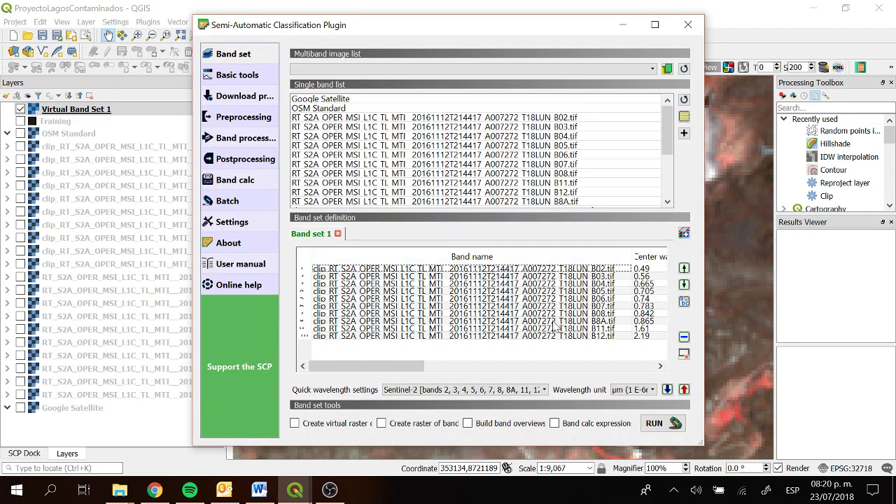
pyautogui.click(336, 314)
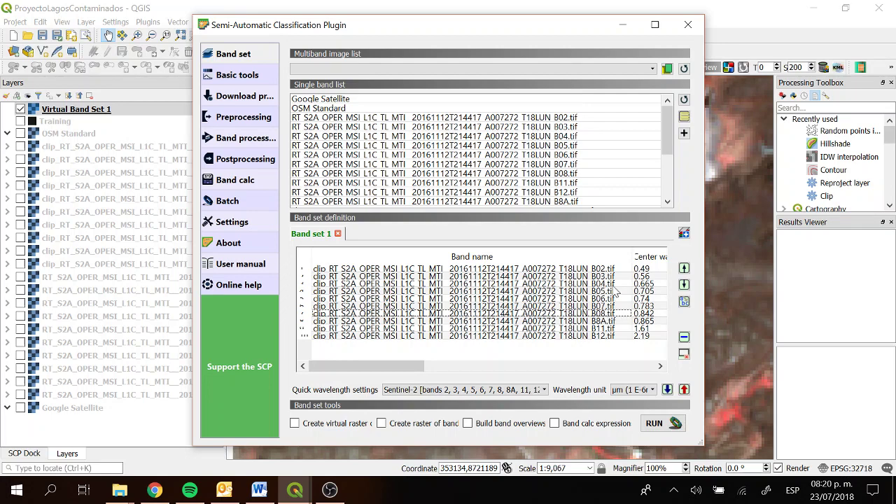
pyautogui.moveTo(563, 26); pyautogui.dragTo(587, 22)
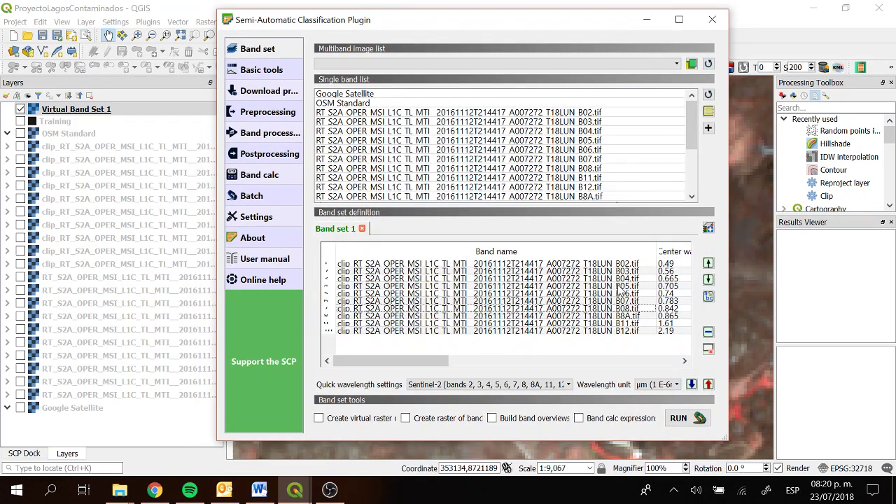
pyautogui.click(712, 20)
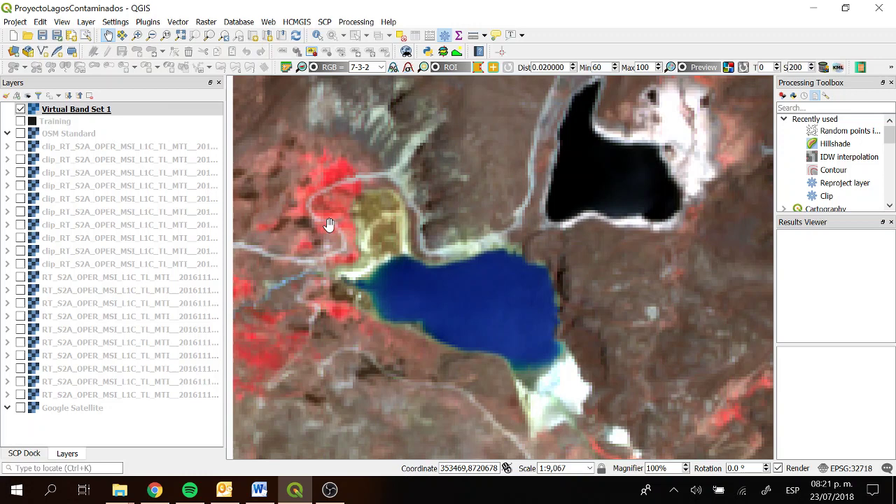
pyautogui.moveTo(329, 184); pyautogui.dragTo(407, 152)
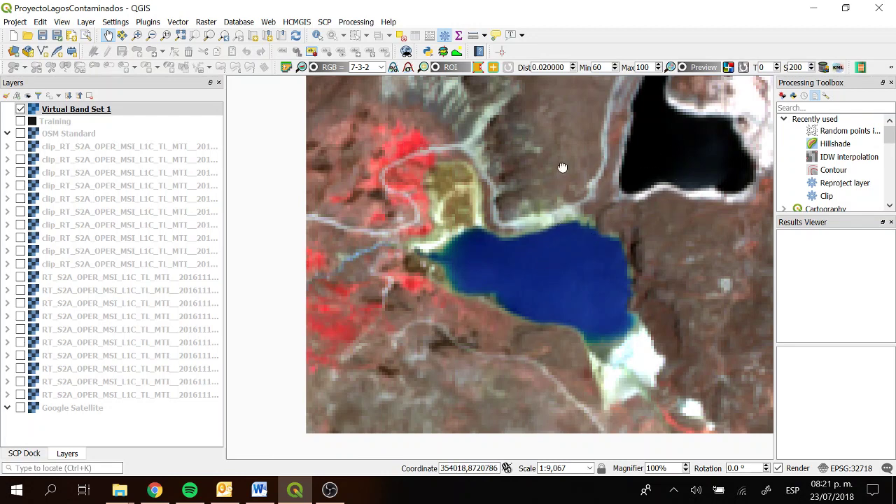
pyautogui.moveTo(563, 167); pyautogui.dragTo(543, 177)
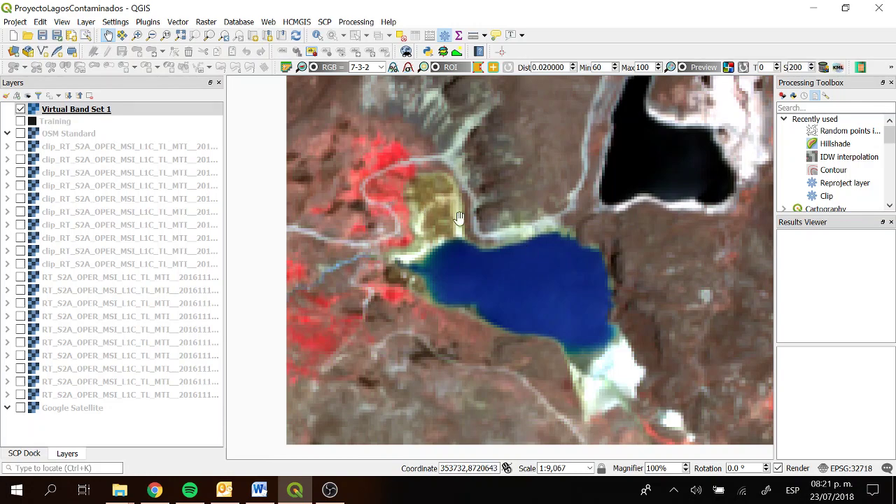
pyautogui.scroll(1, 457, 217)
pyautogui.moveTo(542, 301); pyautogui.dragTo(440, 83)
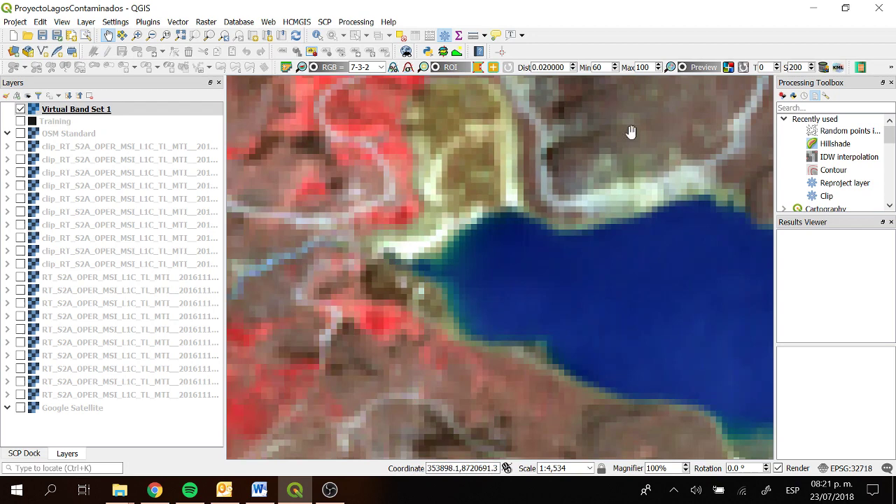
pyautogui.moveTo(536, 276); pyautogui.dragTo(363, 114)
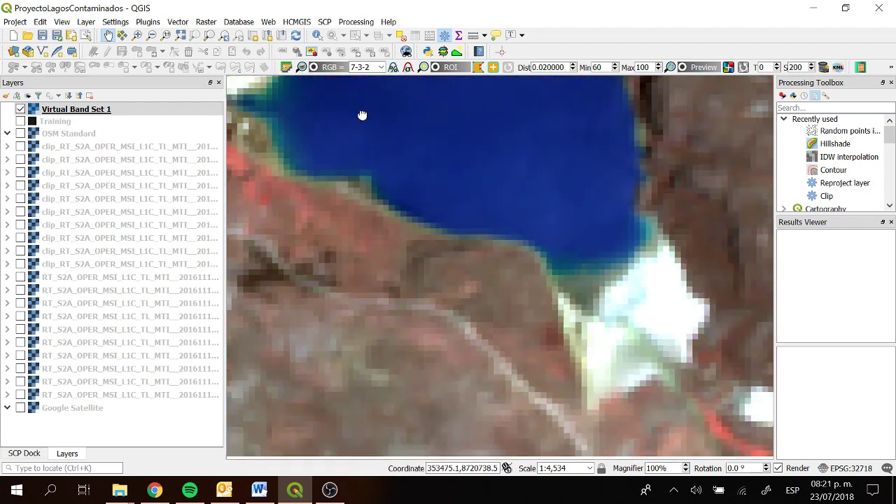
pyautogui.moveTo(592, 289); pyautogui.dragTo(648, 326)
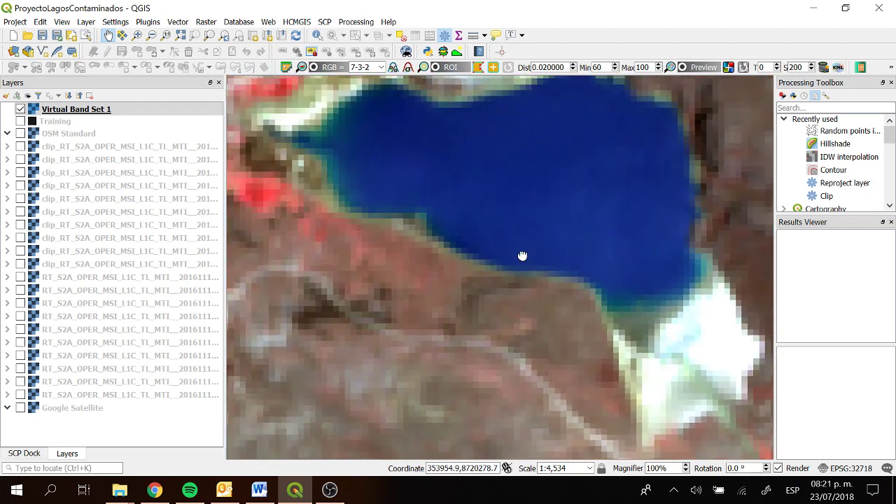
pyautogui.moveTo(522, 256); pyautogui.dragTo(538, 310)
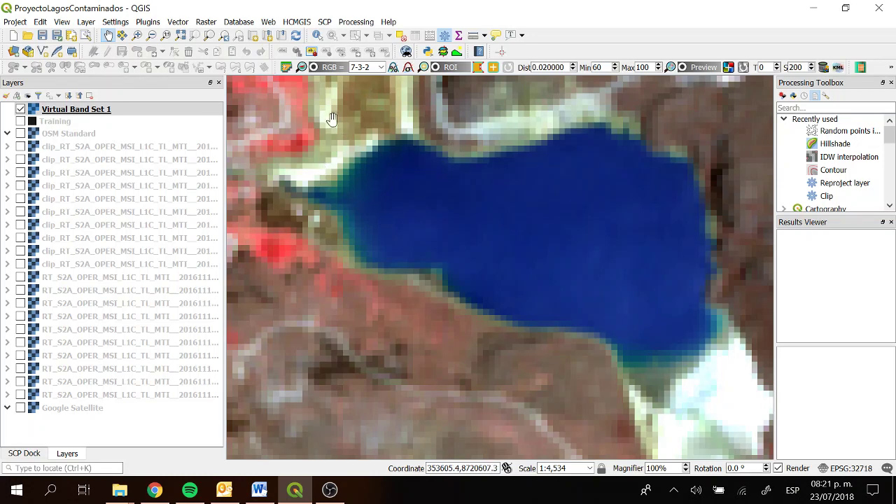
pyautogui.moveTo(330, 124); pyautogui.dragTo(350, 136)
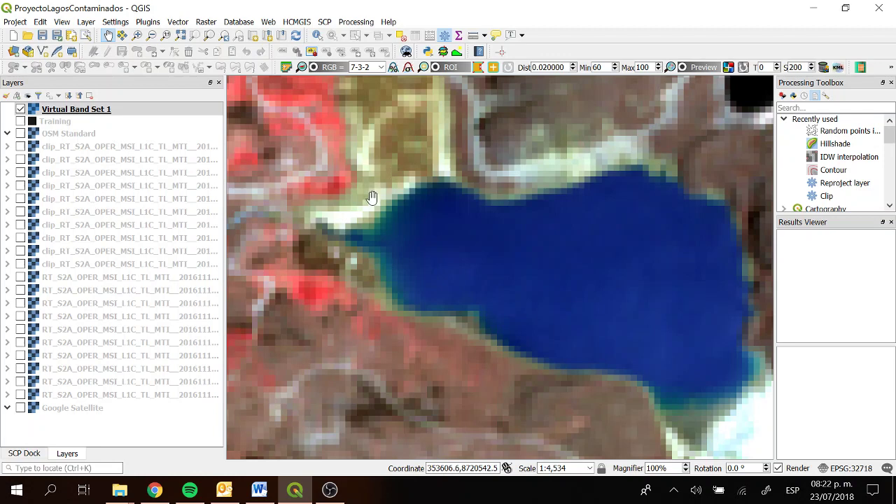
pyautogui.scroll(-2, 372, 198)
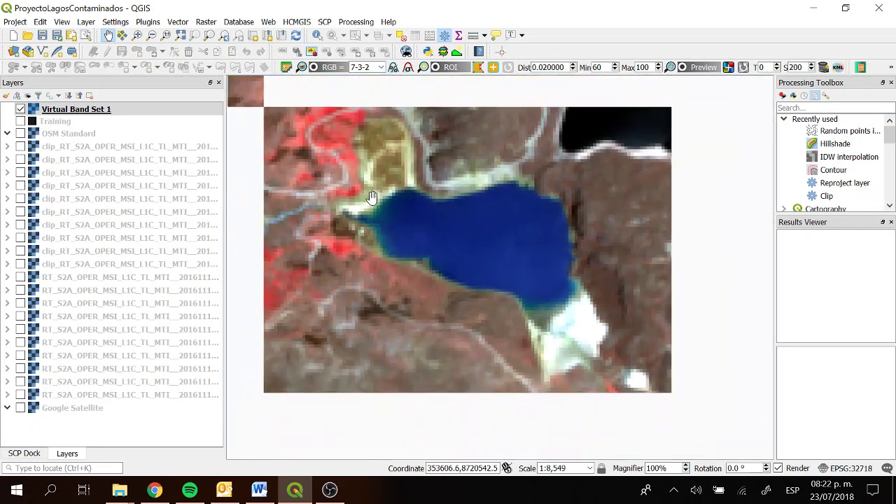
pyautogui.moveTo(522, 168); pyautogui.dragTo(462, 282)
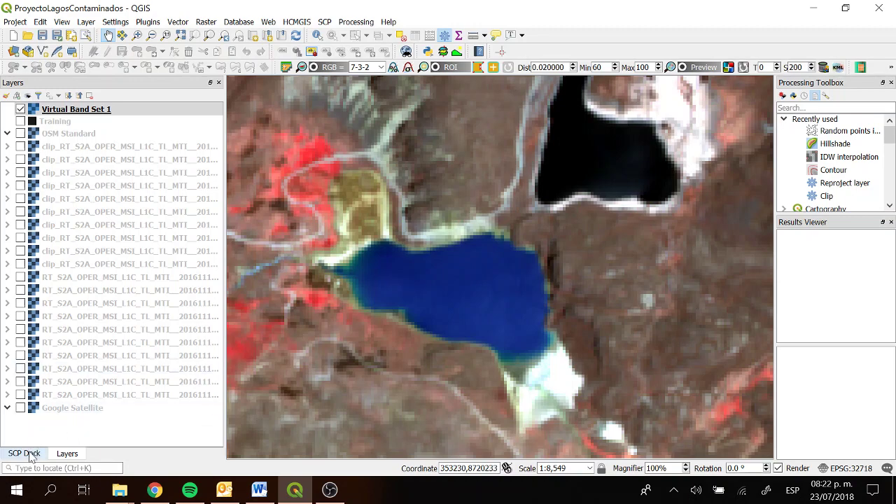
# Step: Show the SCP Dock with its training input and ROI signature list
pyautogui.click(24, 454)
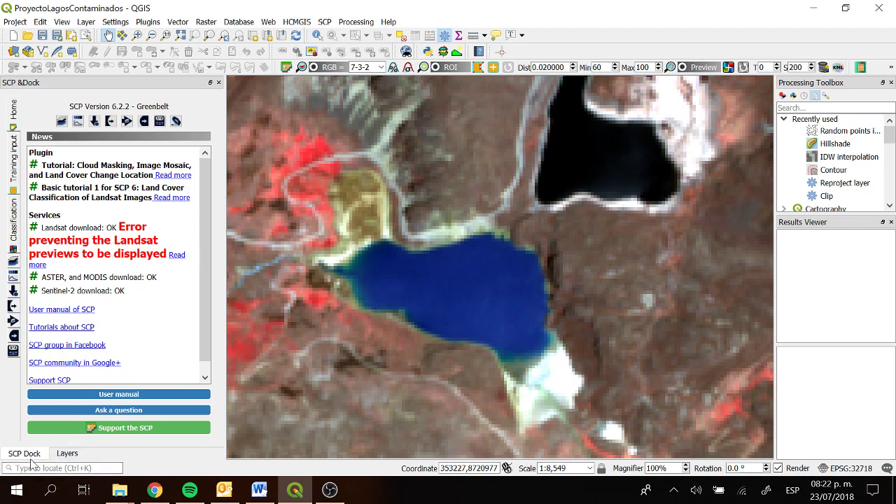
pyautogui.rightClick(570, 36)
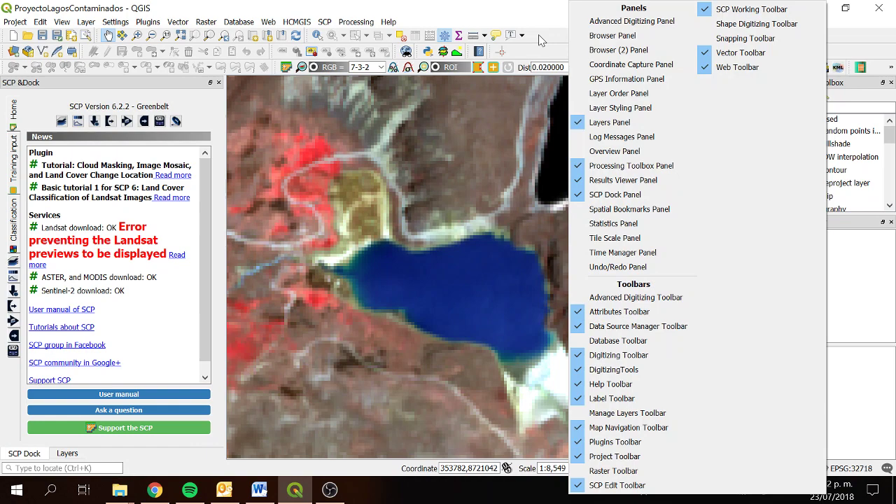
pyautogui.rightClick(539, 38)
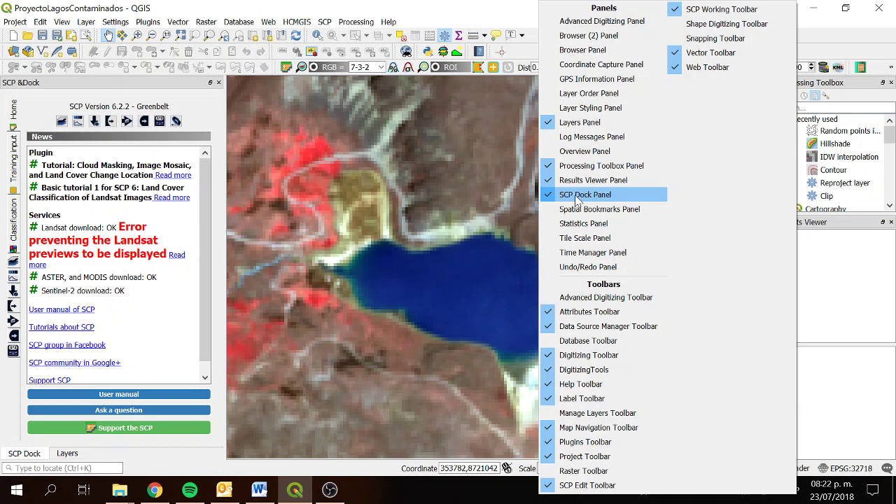
pyautogui.click(217, 244)
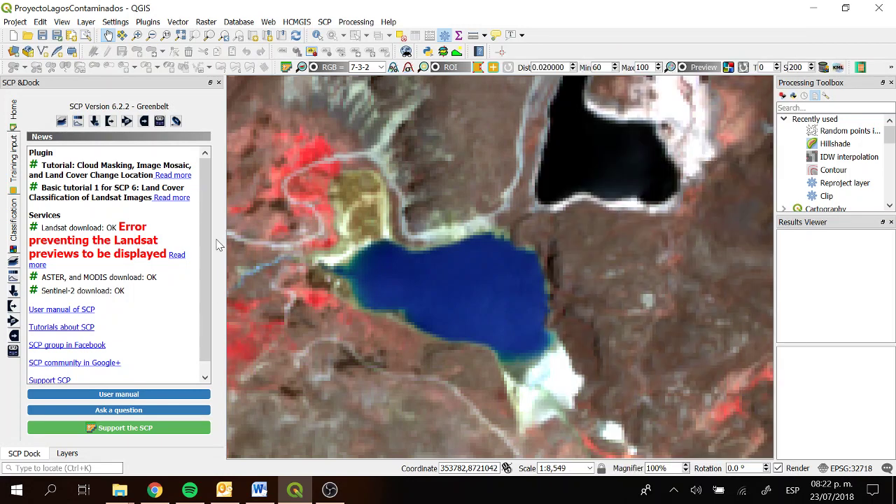
pyautogui.click(13, 181)
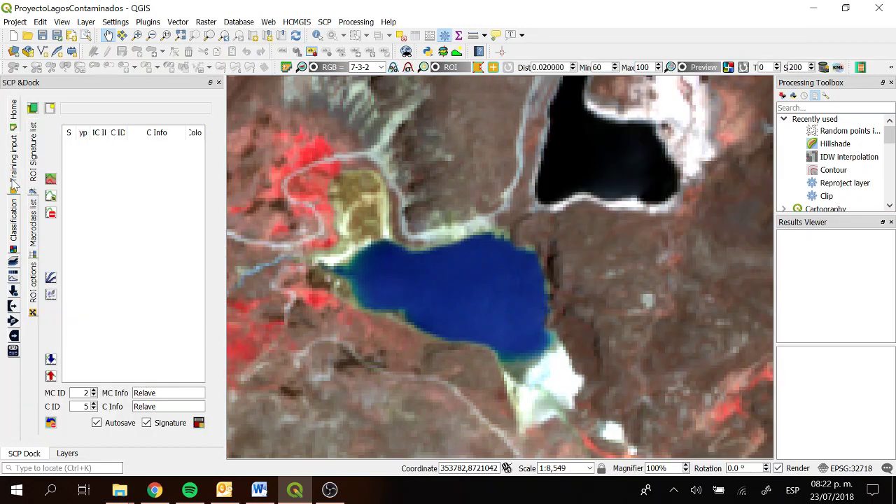
# Step: Load Training.scp from Input_data > Entrenamiento as the training input
pyautogui.click(33, 108)
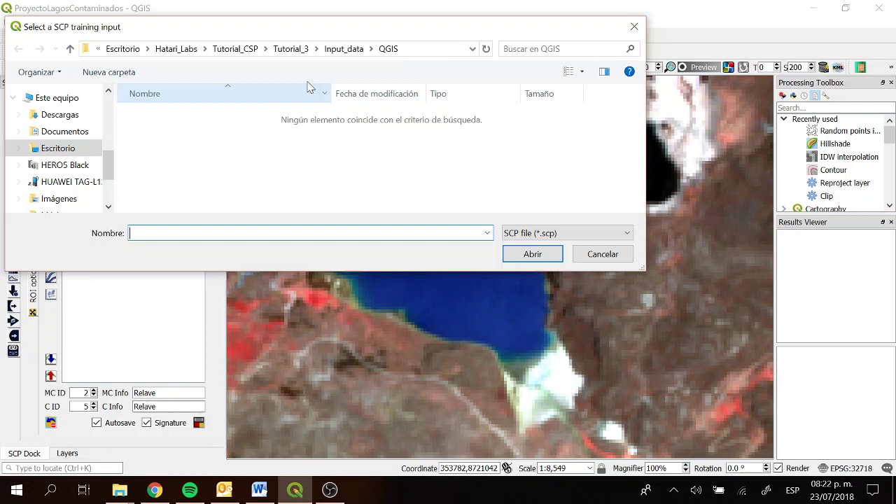
pyautogui.click(344, 48)
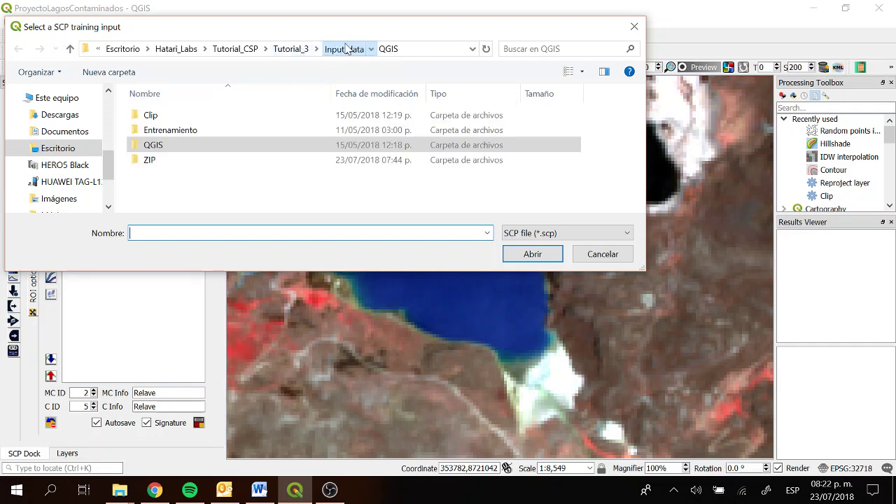
pyautogui.click(203, 133)
pyautogui.doubleClick(203, 133)
pyautogui.click(176, 117)
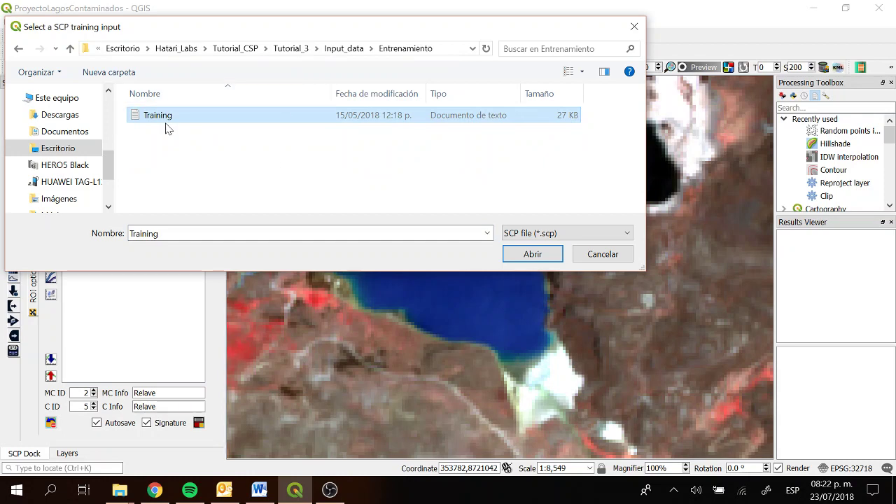
pyautogui.click(518, 258)
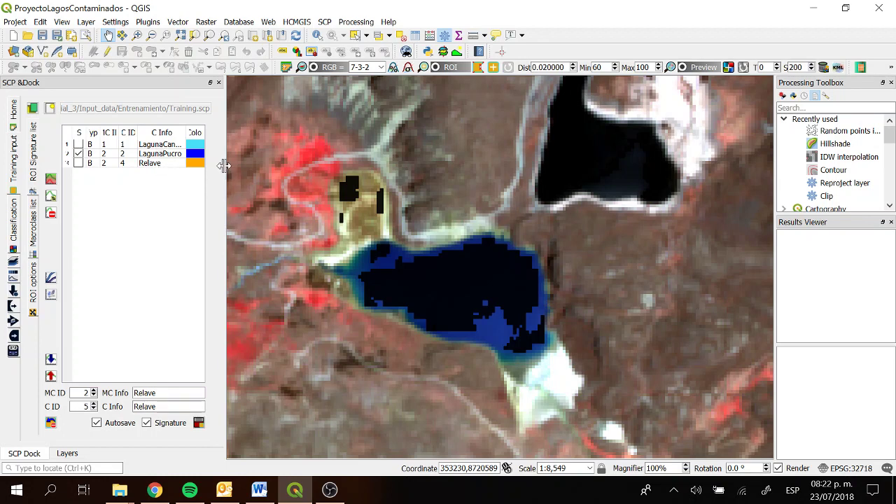
# Step: Widen the signature list, tick LagunaCanchis, and select the LagunaCanchis, LagunaPucro and Relave rows together
pyautogui.moveTo(225, 166); pyautogui.dragTo(273, 164)
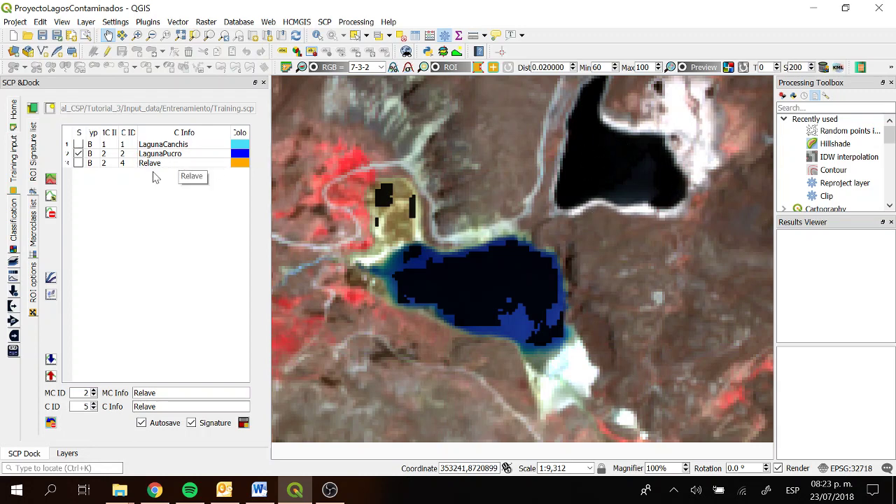
pyautogui.moveTo(430, 219); pyautogui.dragTo(370, 165)
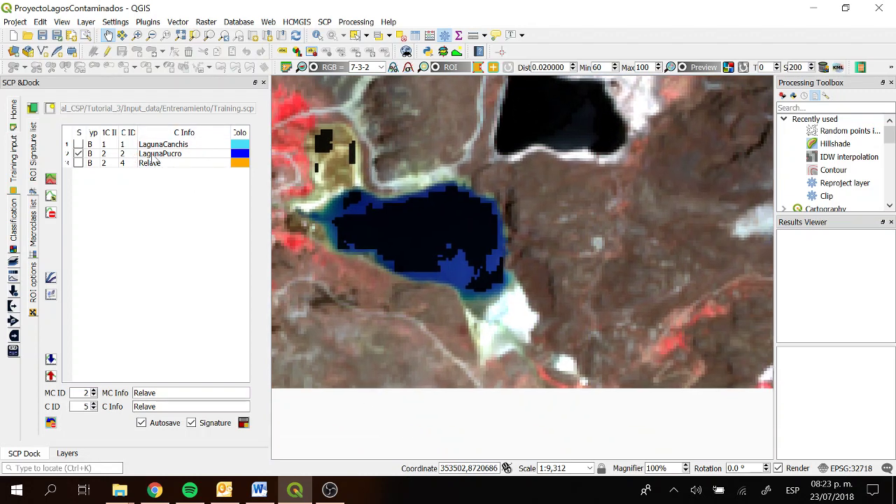
pyautogui.moveTo(469, 133); pyautogui.dragTo(465, 138)
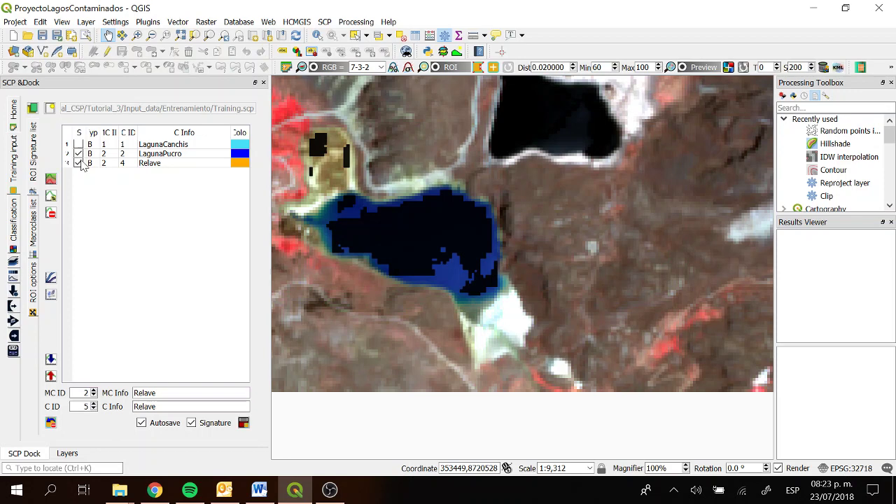
pyautogui.click(79, 144)
pyautogui.click(144, 157)
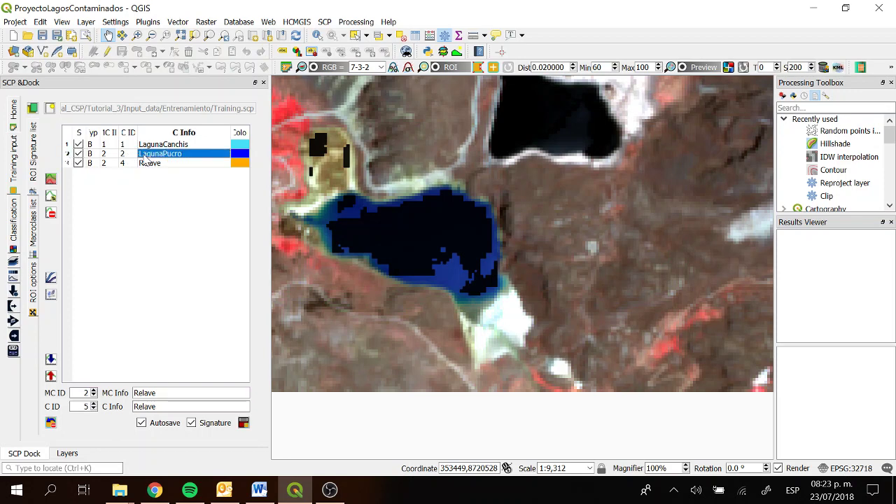
pyautogui.click(148, 165)
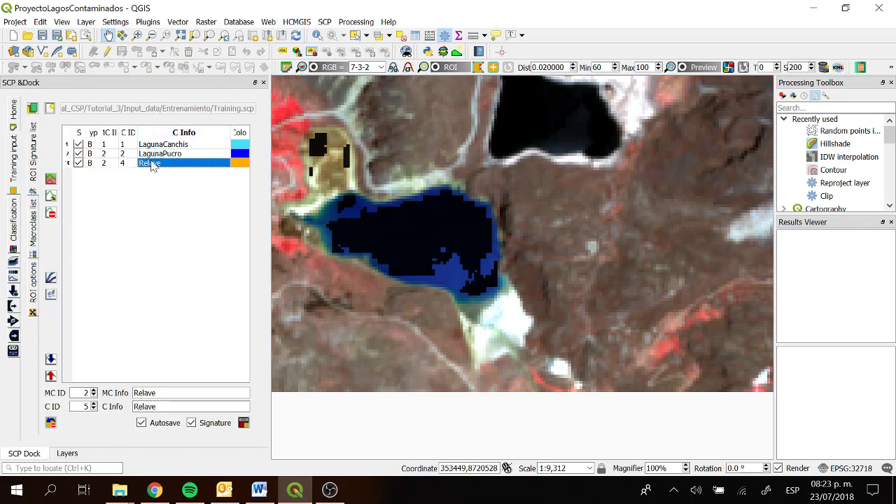
pyautogui.keyDown('shift'); pyautogui.click(156, 157); pyautogui.keyUp('shift')
pyautogui.keyDown('shift'); pyautogui.click(162, 145); pyautogui.keyUp('shift')
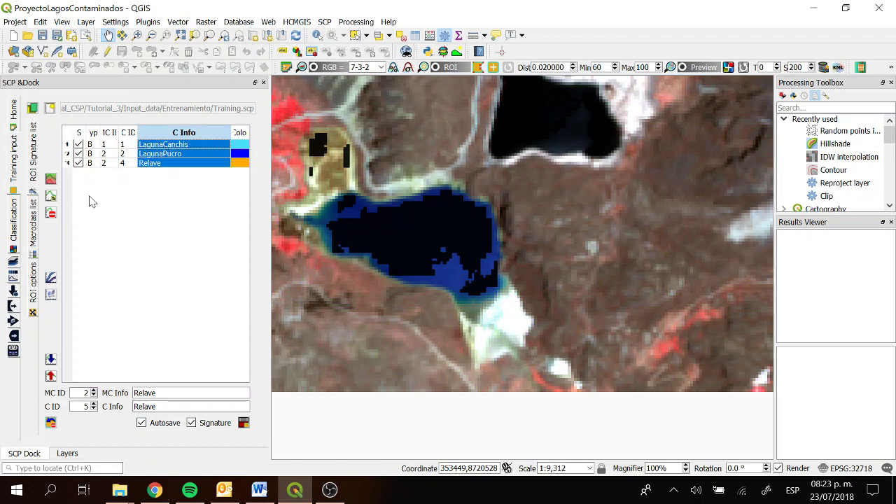
# Step: Plot the three highlighted signatures, enlarge the plot window, and widen the C Info column
pyautogui.click(51, 280)
pyautogui.click(51, 281)
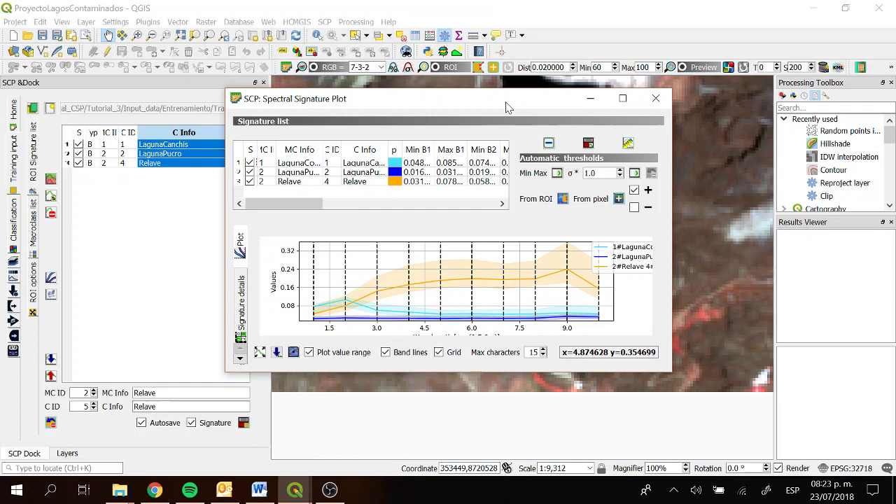
pyautogui.moveTo(500, 100); pyautogui.dragTo(478, 51)
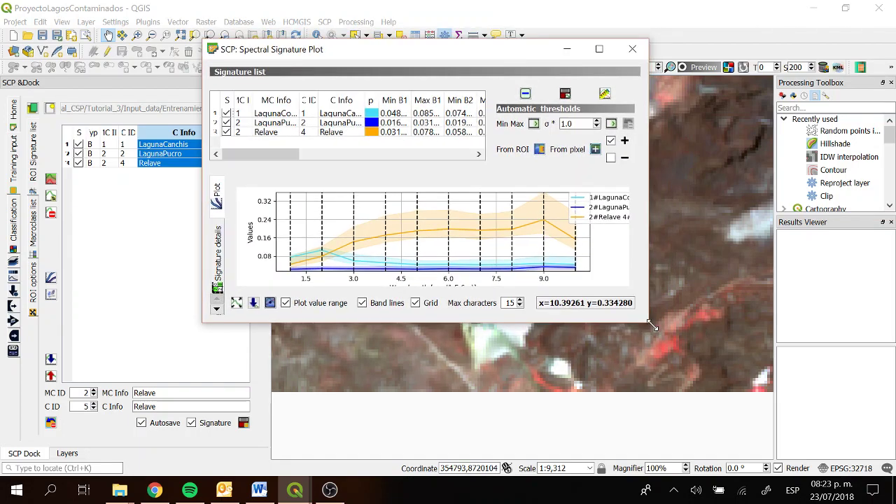
pyautogui.moveTo(650, 324); pyautogui.dragTo(871, 377)
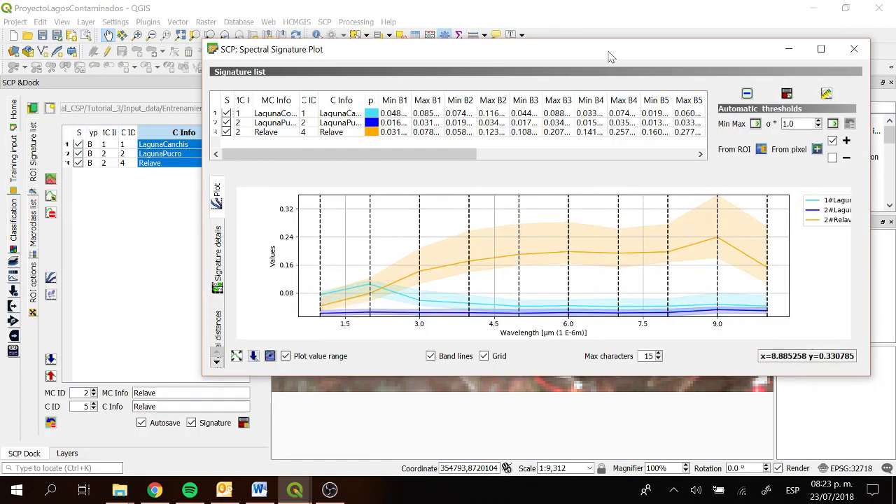
pyautogui.moveTo(610, 56); pyautogui.dragTo(479, 18)
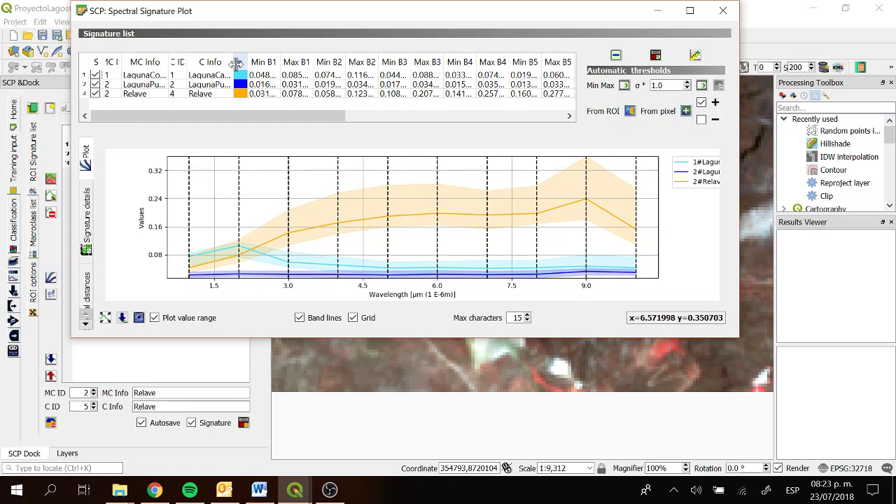
pyautogui.moveTo(232, 62); pyautogui.dragTo(272, 64)
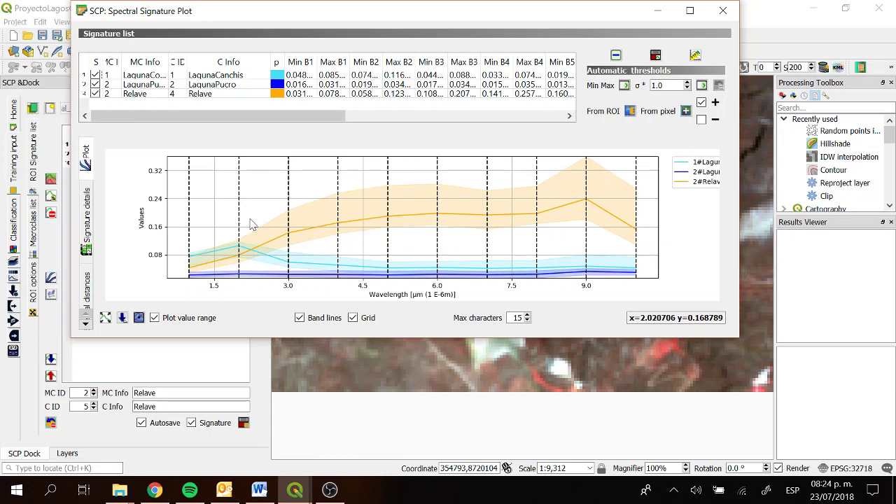
# Step: Minimize the plot, hide Training and Virtual Band Set 1, and show Google Satellite over the lagoons
pyautogui.click(658, 11)
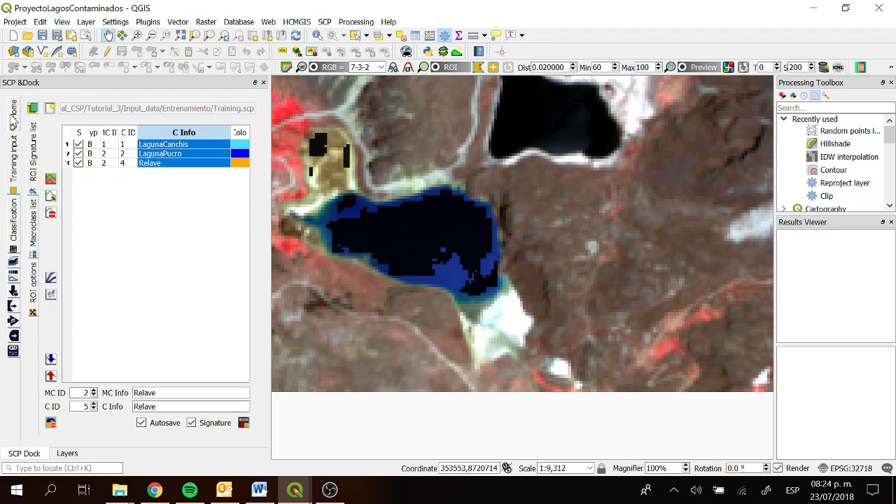
pyautogui.click(13, 114)
pyautogui.click(67, 454)
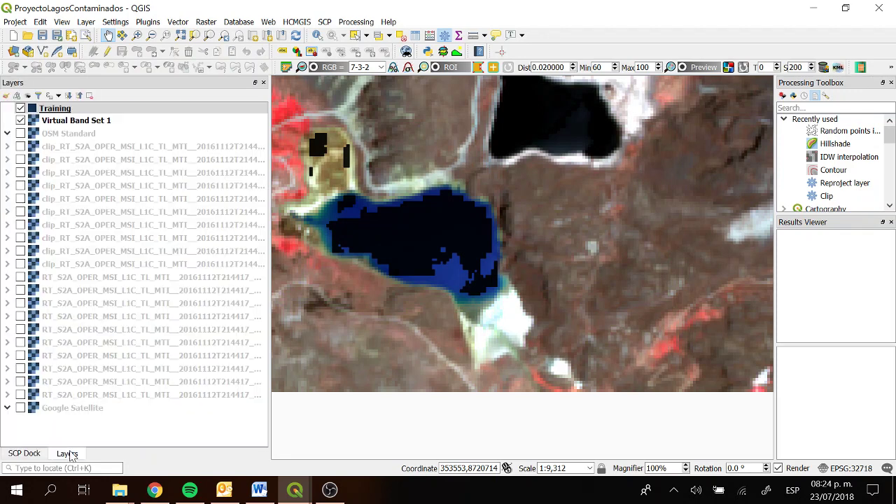
pyautogui.click(20, 108)
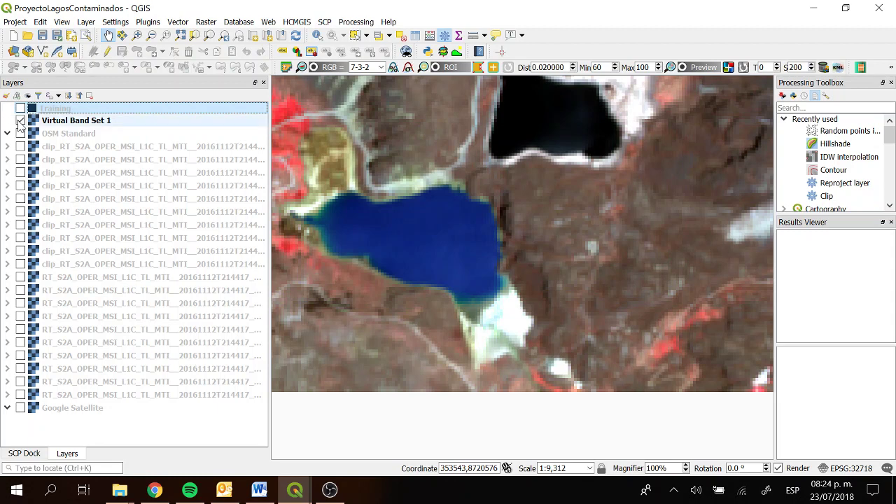
pyautogui.click(21, 120)
pyautogui.click(20, 408)
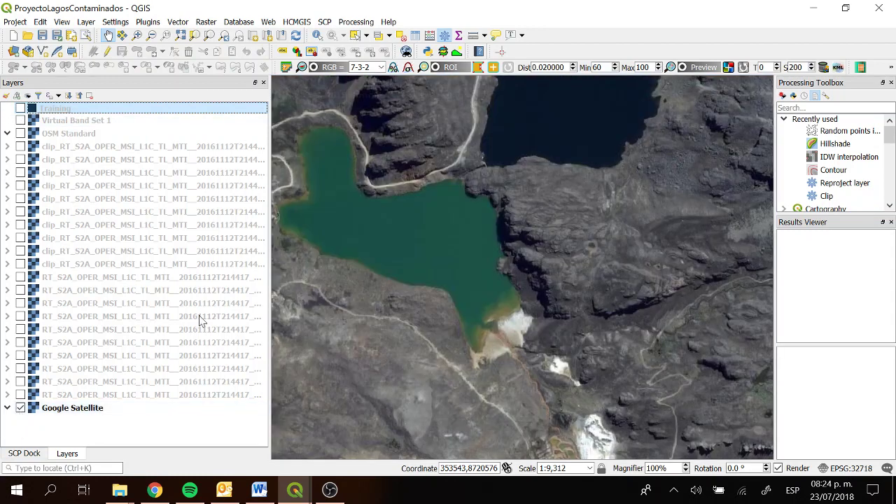
pyautogui.moveTo(386, 200); pyautogui.dragTo(393, 246)
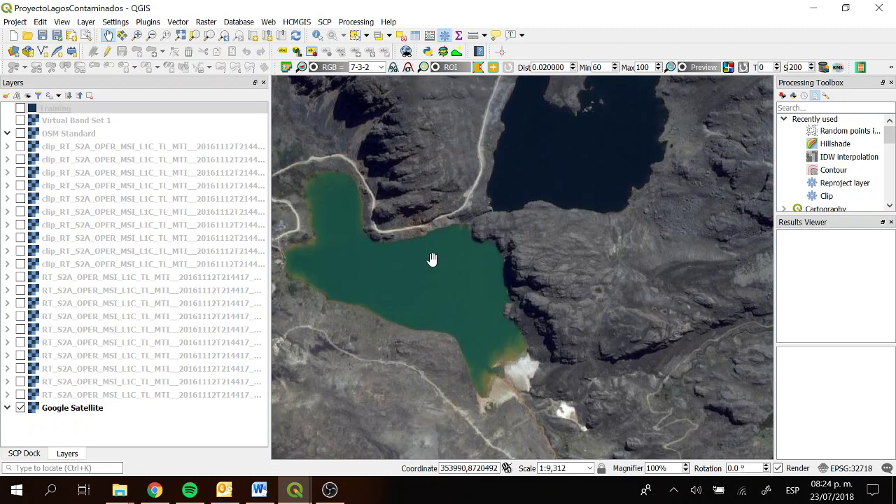
pyautogui.moveTo(576, 205); pyautogui.dragTo(577, 220)
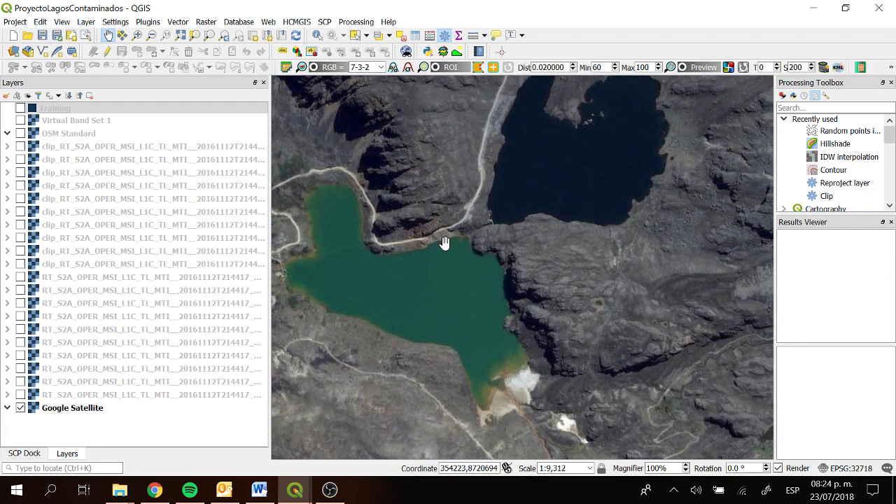
pyautogui.click(24, 454)
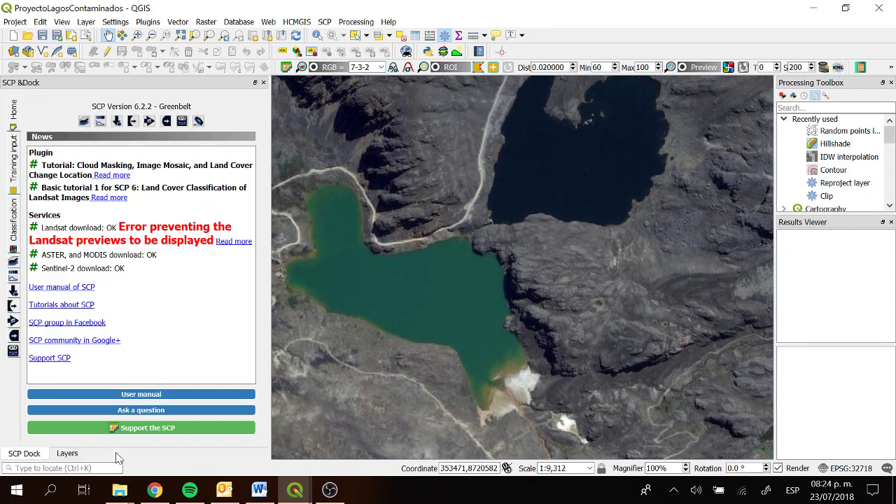
# Step: Restore the minimized SCP Spectral Signature Plot window from the QGIS taskbar preview
pyautogui.moveTo(304, 496)
pyautogui.click(371, 448)
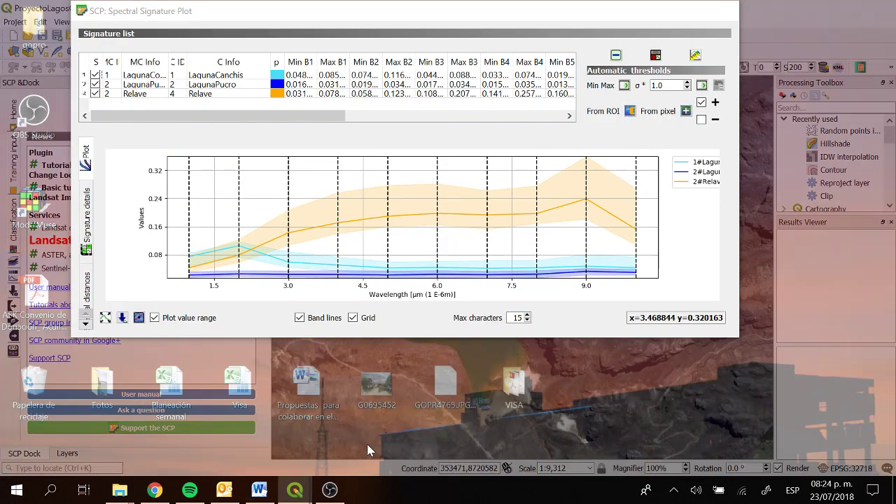